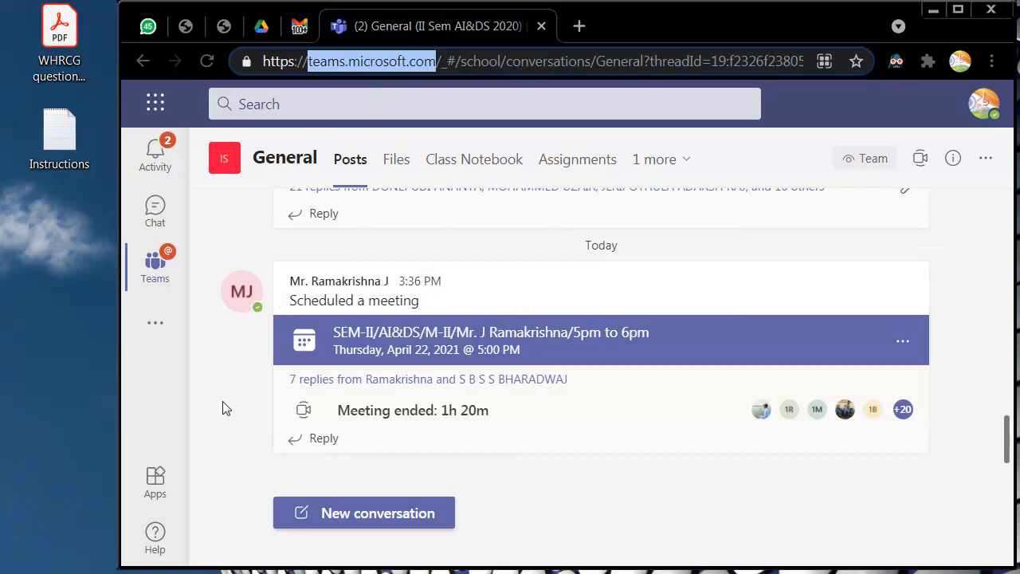
- Open the WHRCG question paper PDF from the desktop, look it over, and close it
click(55, 229)
double_click(60, 28)
click(55, 41)
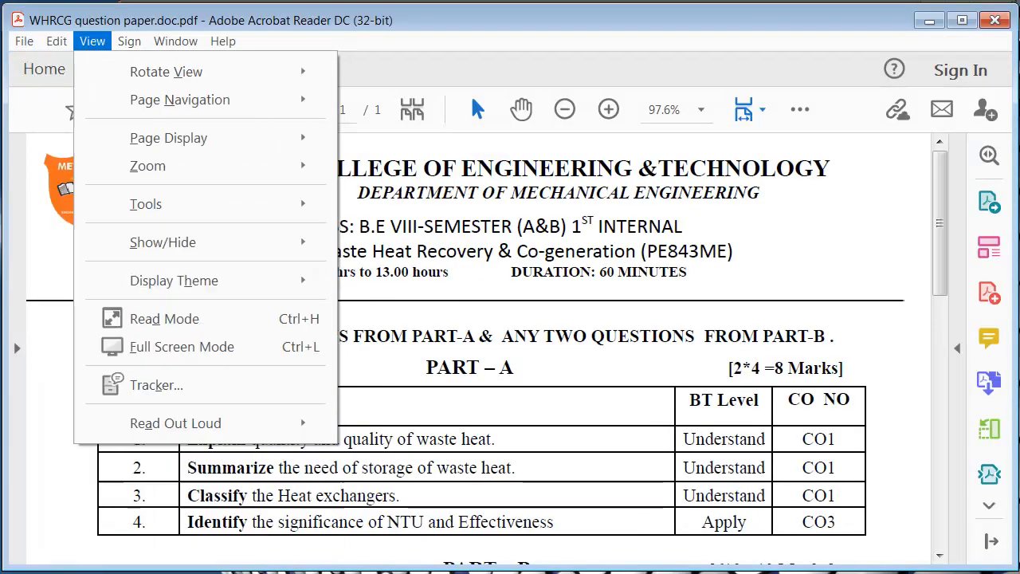
click(322, 19)
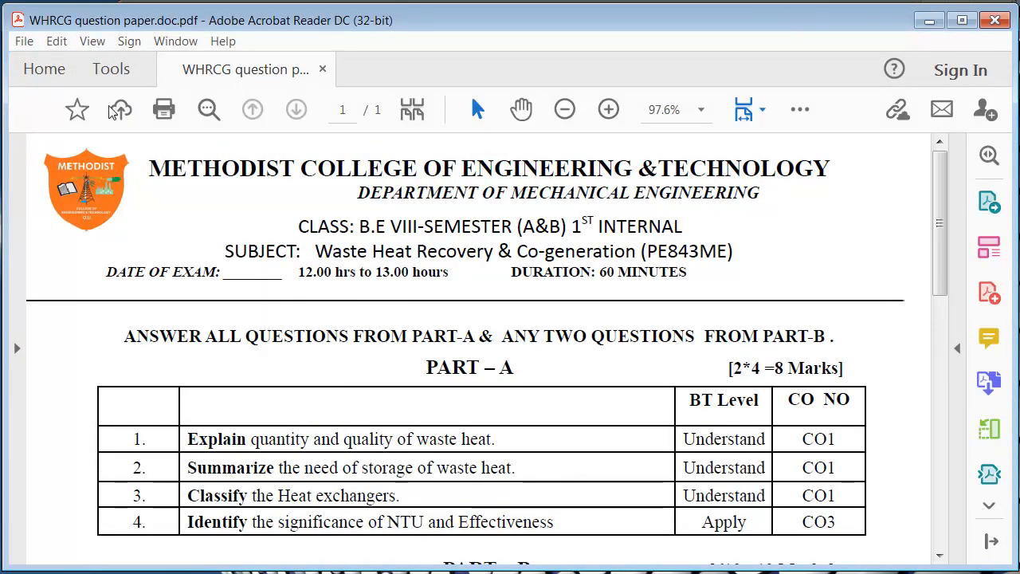
key(alt+F4)
- Open the Instructions text file from the desktop to check its contents, and close it
double_click(34, 134)
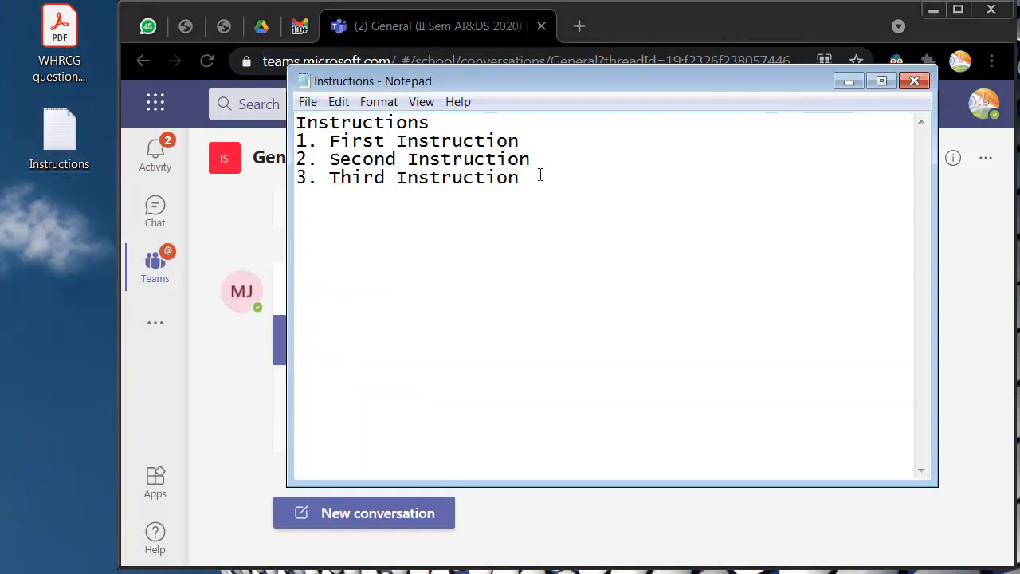
drag(79, 217, 57, 34)
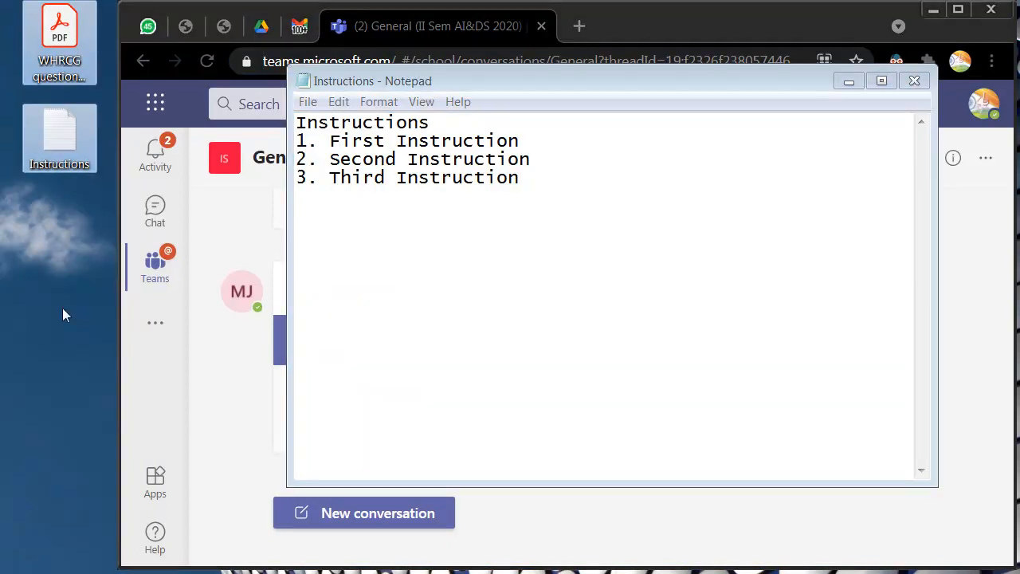
key(alt+F4)
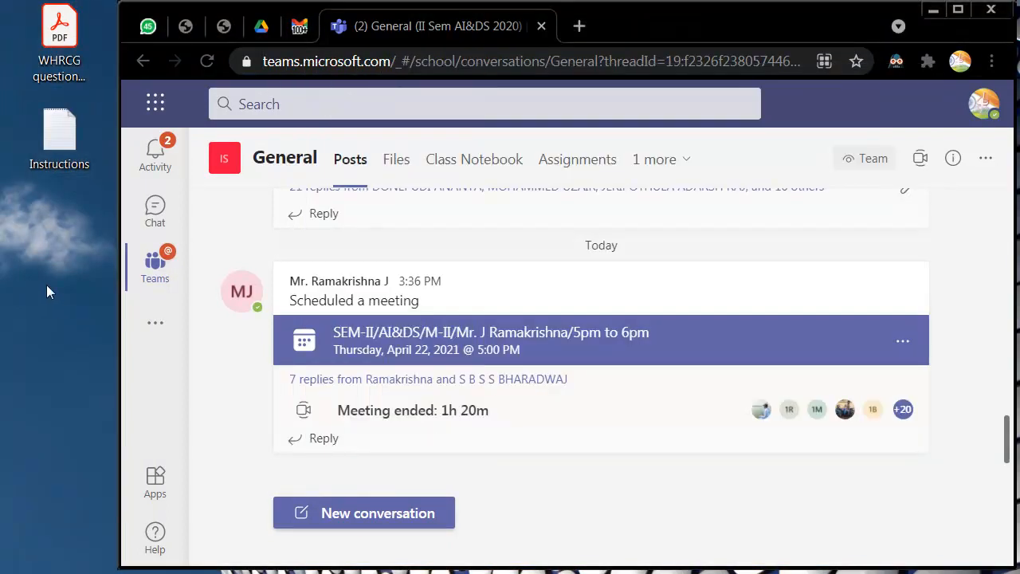
- Open the Assignments app and start creating a new assignment for the class ME 2017
click(154, 323)
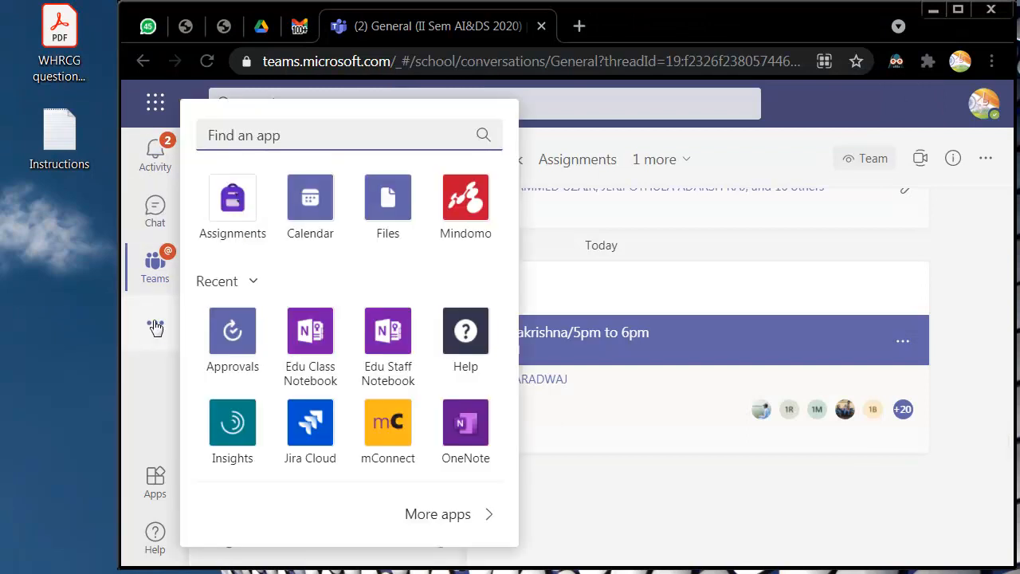
click(235, 204)
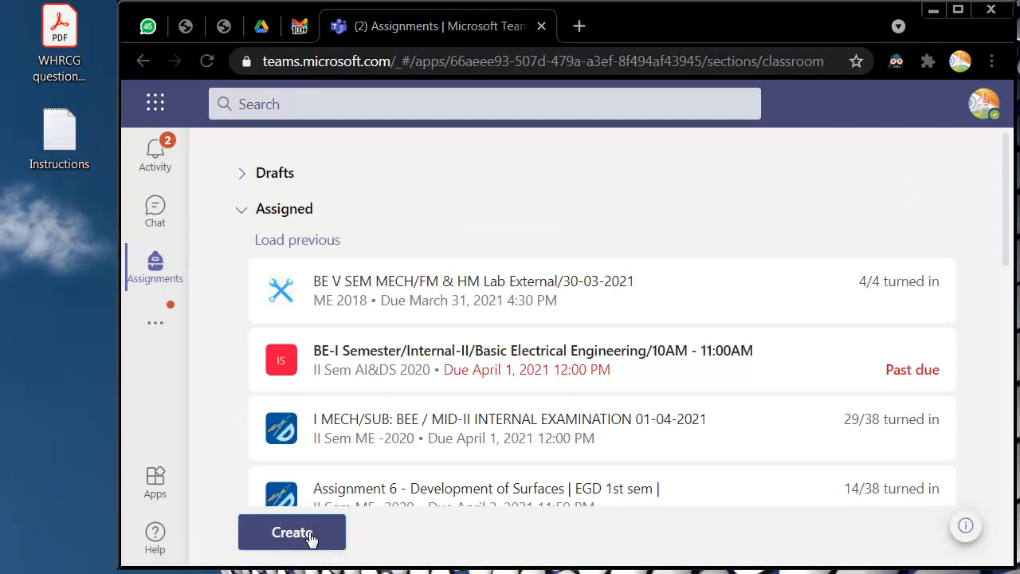
click(309, 537)
click(310, 428)
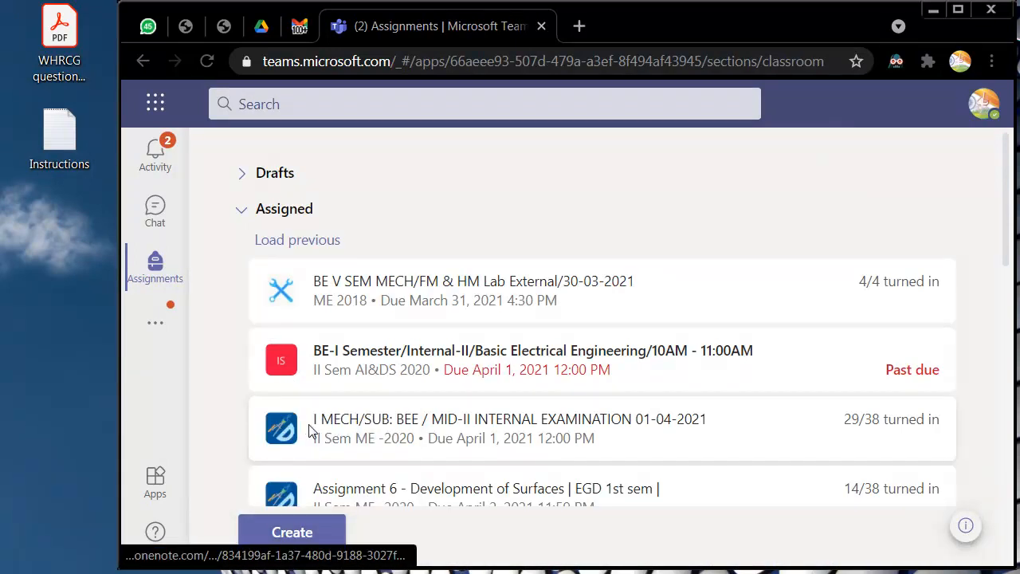
click(390, 359)
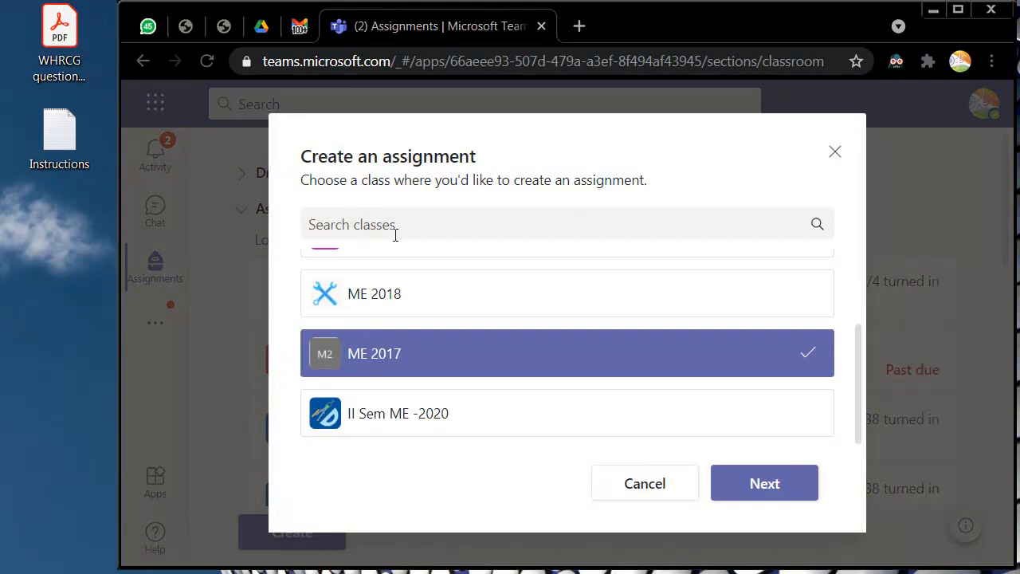
- Proceed to the assignment form and enter the title "Mid 1 VII Sem BE Mech | Subject Name | Faculty Name"
click(771, 482)
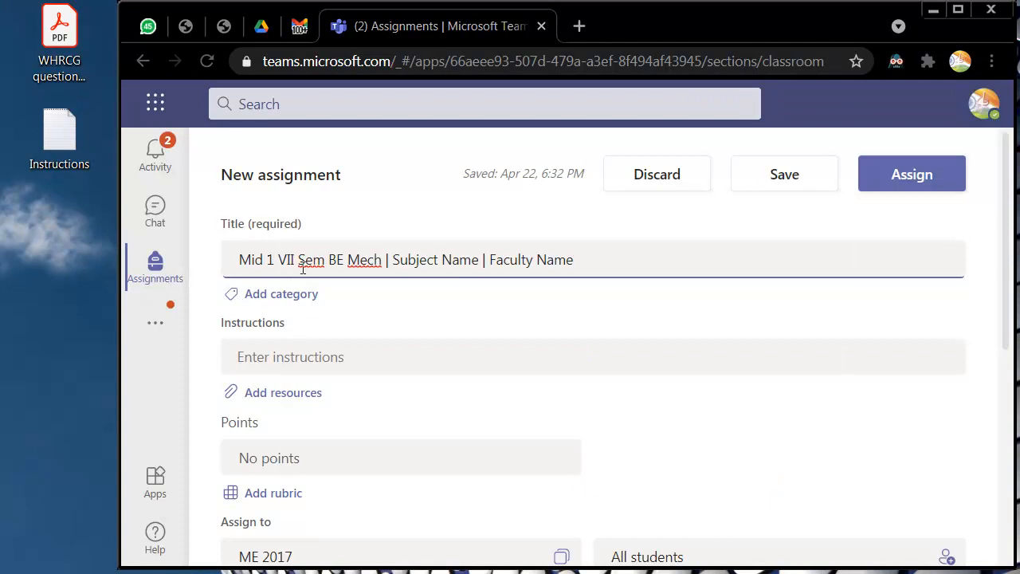
drag(233, 260, 616, 252)
click(616, 252)
- Copy the entire text of the desktop Instructions file into the assignment's Instructions field
double_click(67, 141)
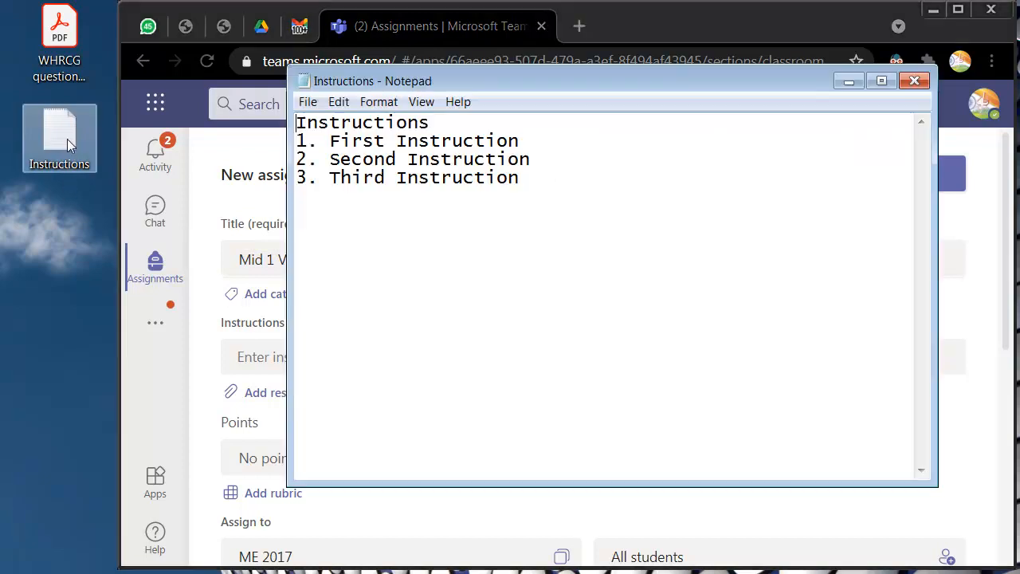
drag(536, 178, 160, 74)
key(ctrl+c)
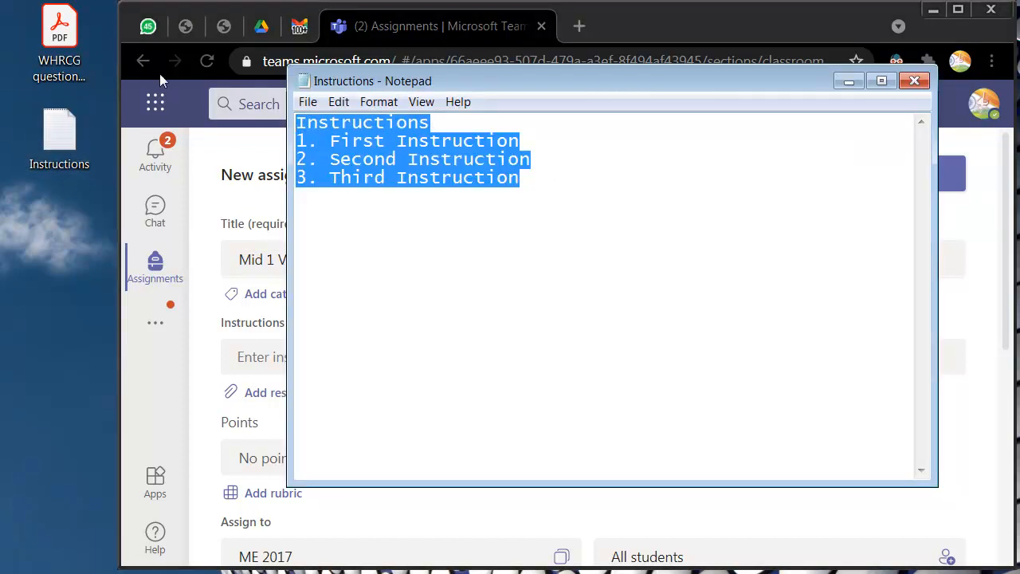
click(848, 82)
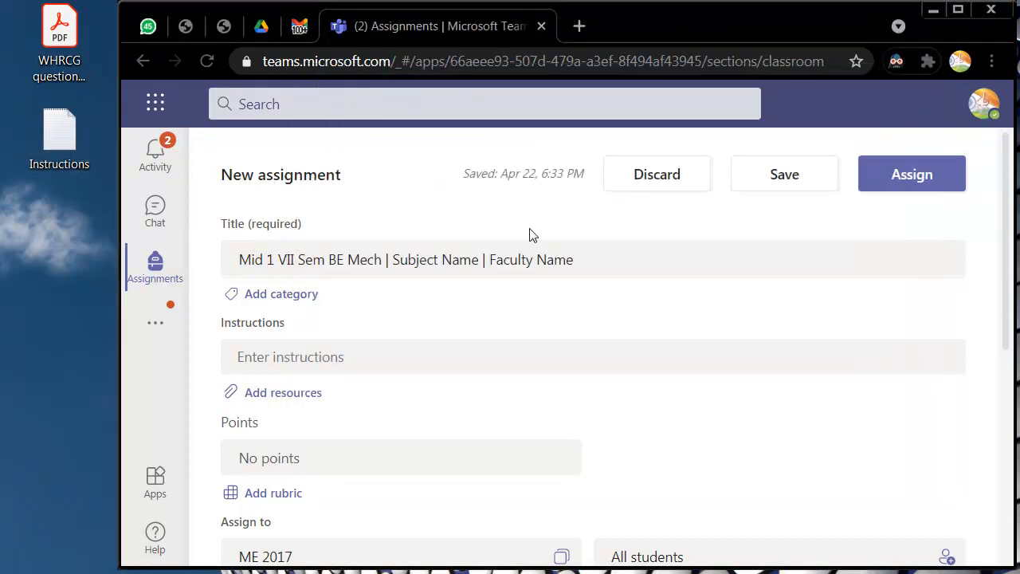
click(352, 356)
key(ctrl+v)
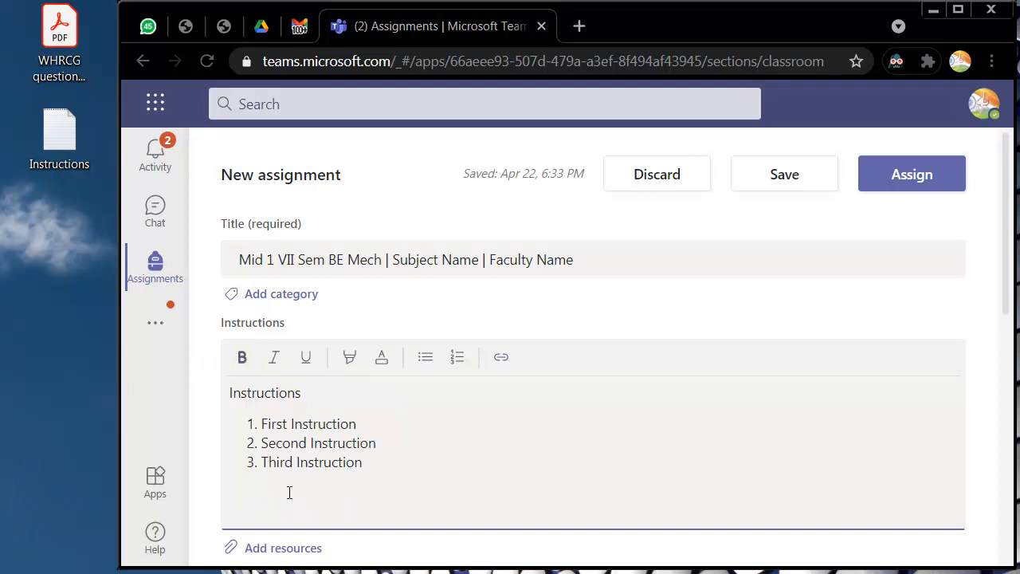
key(Return)
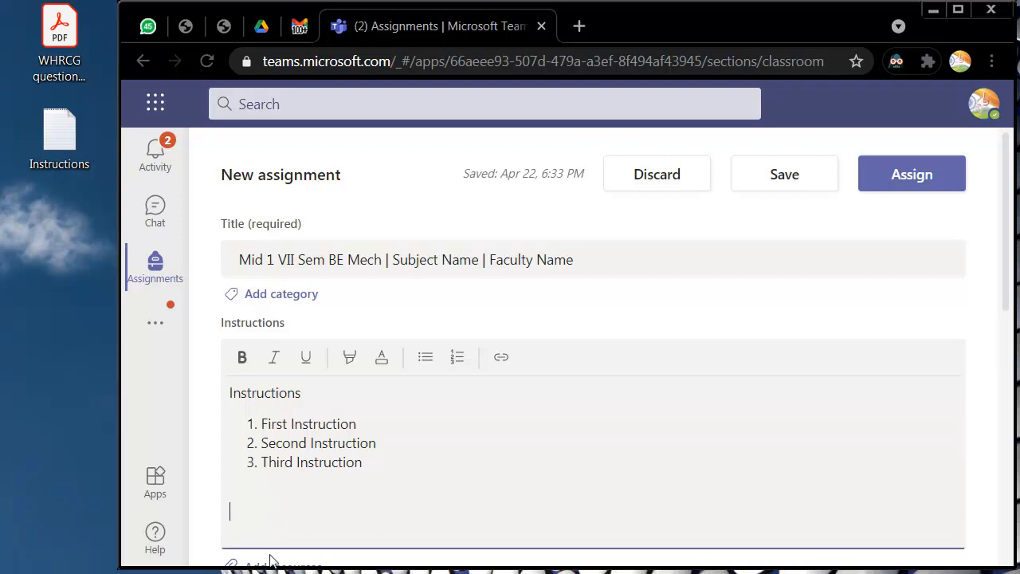
- Open the WHRCG question paper PDF, review its questions down to the end of the page, and close it
click(48, 161)
click(66, 48)
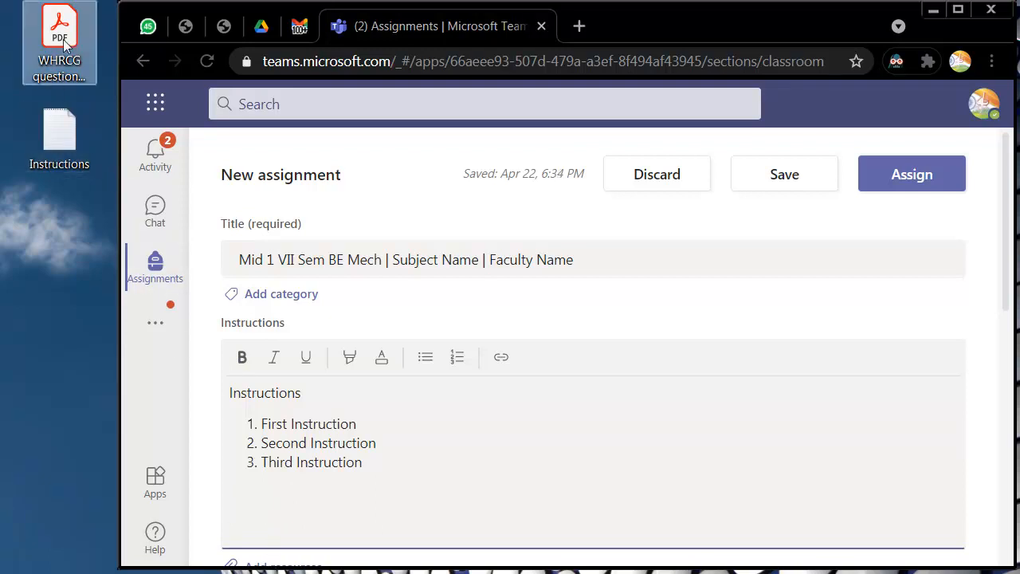
double_click(65, 48)
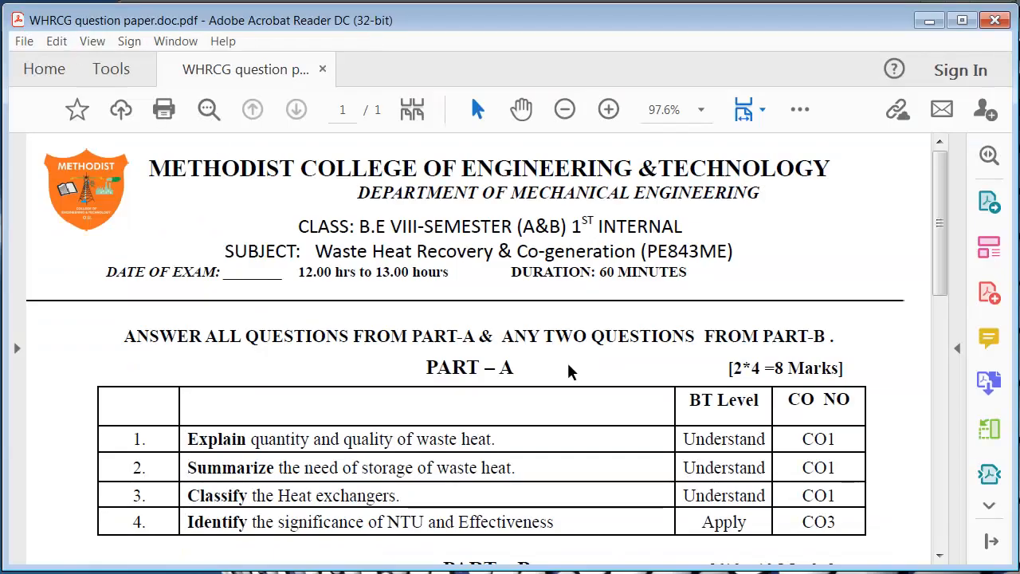
scroll(568, 370, down, 12)
scroll(584, 461, down, 3)
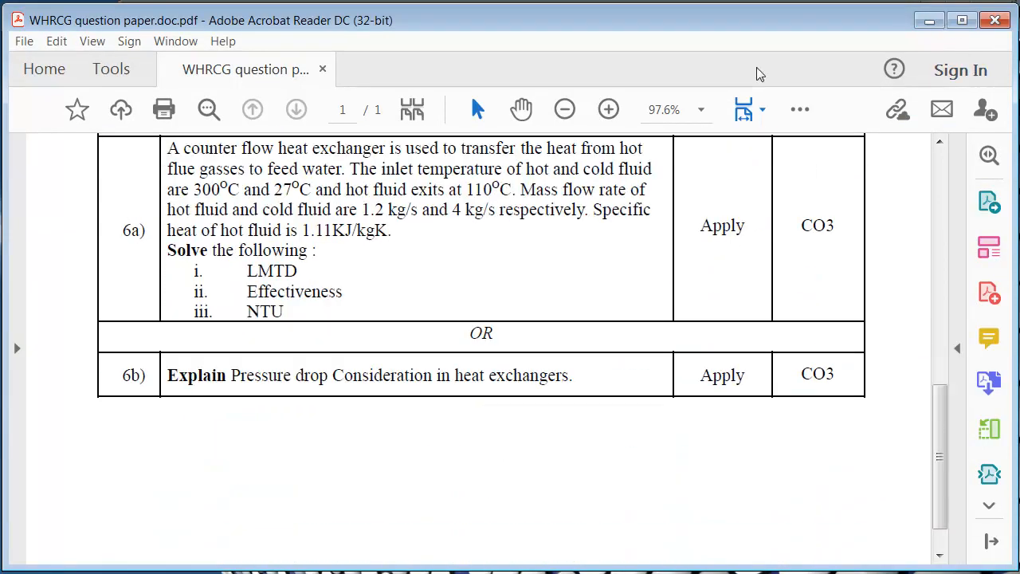
click(994, 21)
click(36, 45)
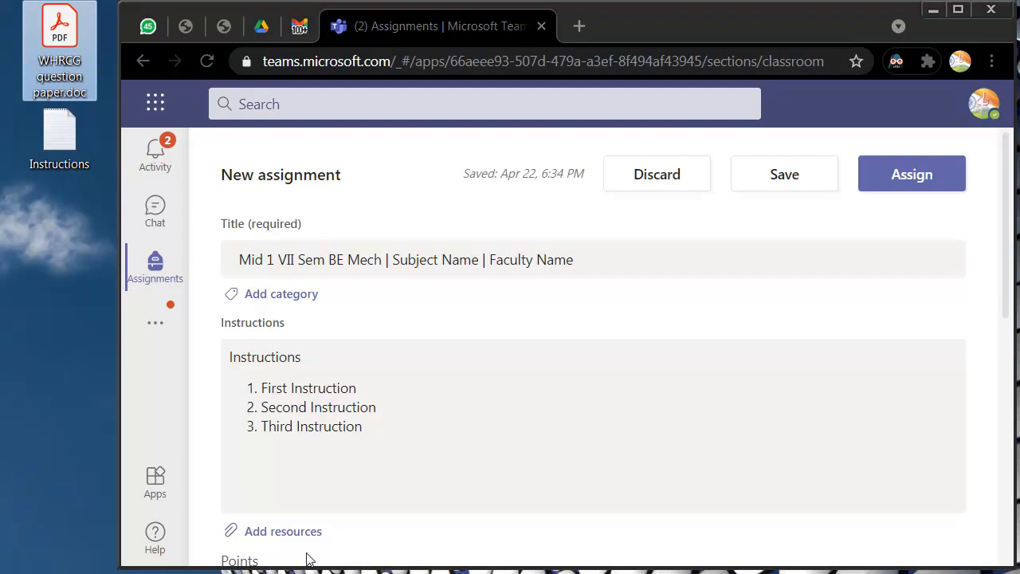
- Attach WHRCG question paper.doc.pdf from this device as a resource of the assignment
click(273, 513)
scroll(276, 517, down, 3)
click(263, 369)
click(325, 506)
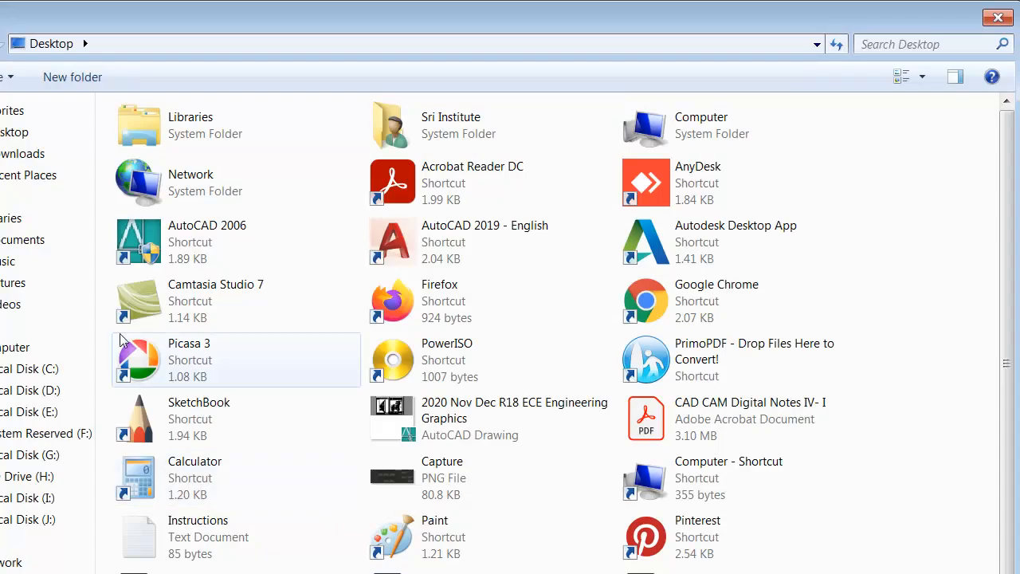
scroll(585, 416, down, 1)
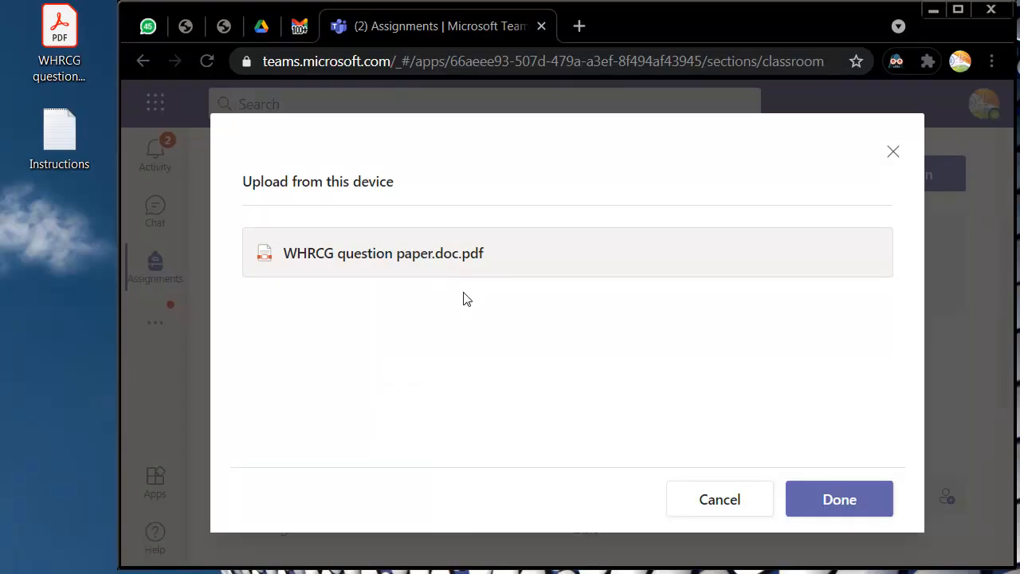
click(839, 499)
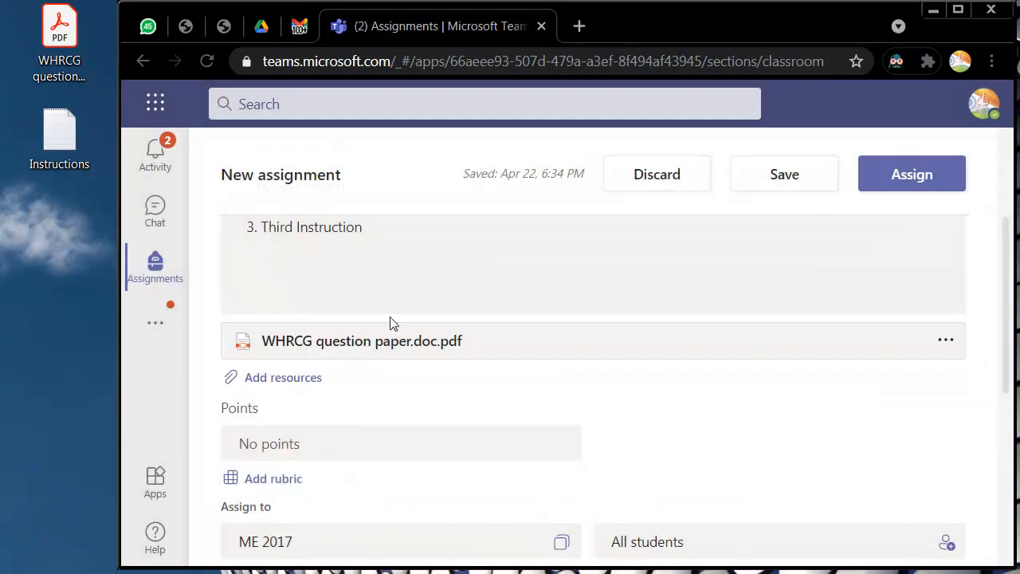
- Set the assignment's points to 25
scroll(373, 307, up, 2)
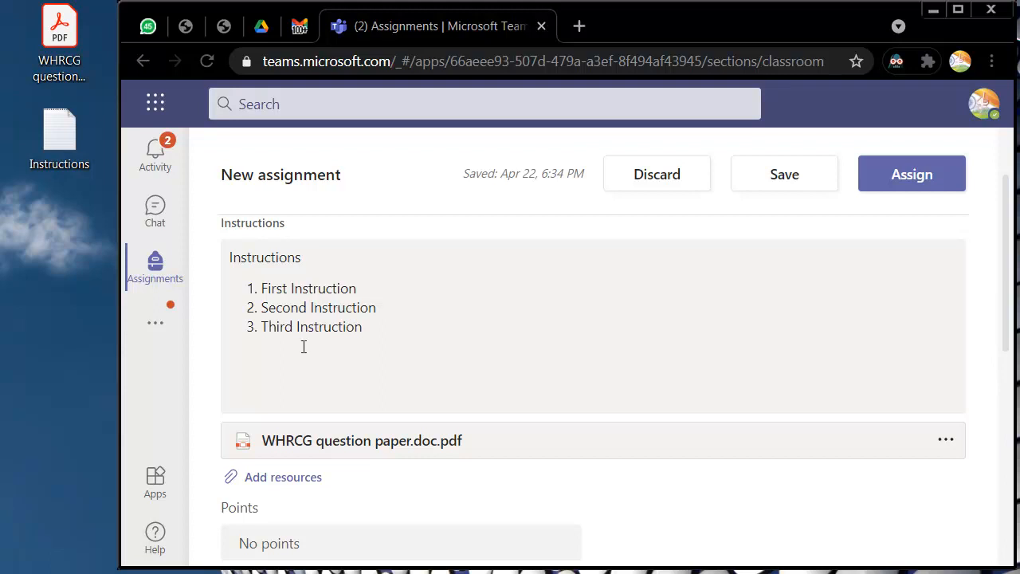
click(311, 397)
scroll(318, 382, down, 3)
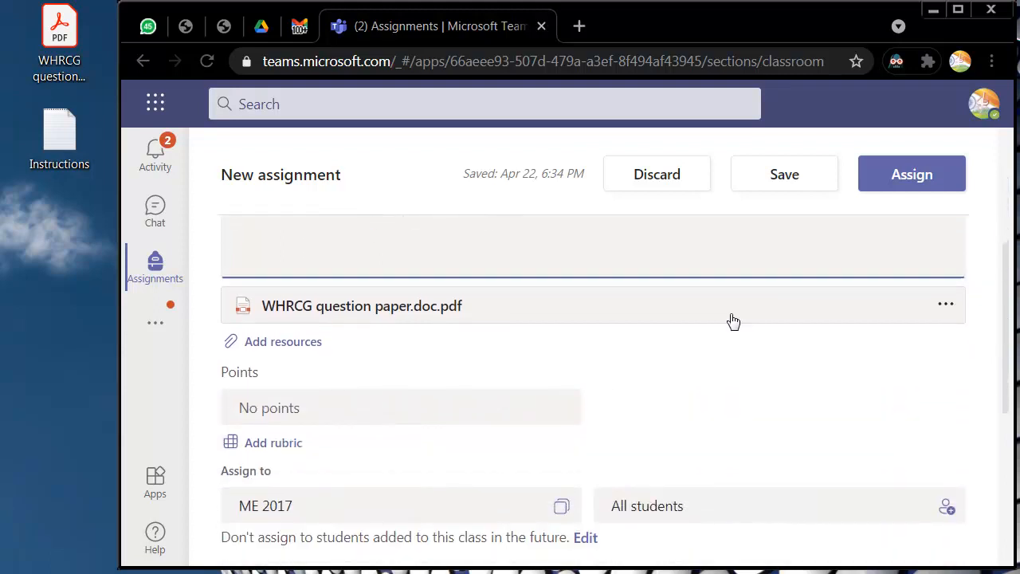
click(356, 408)
text(25)
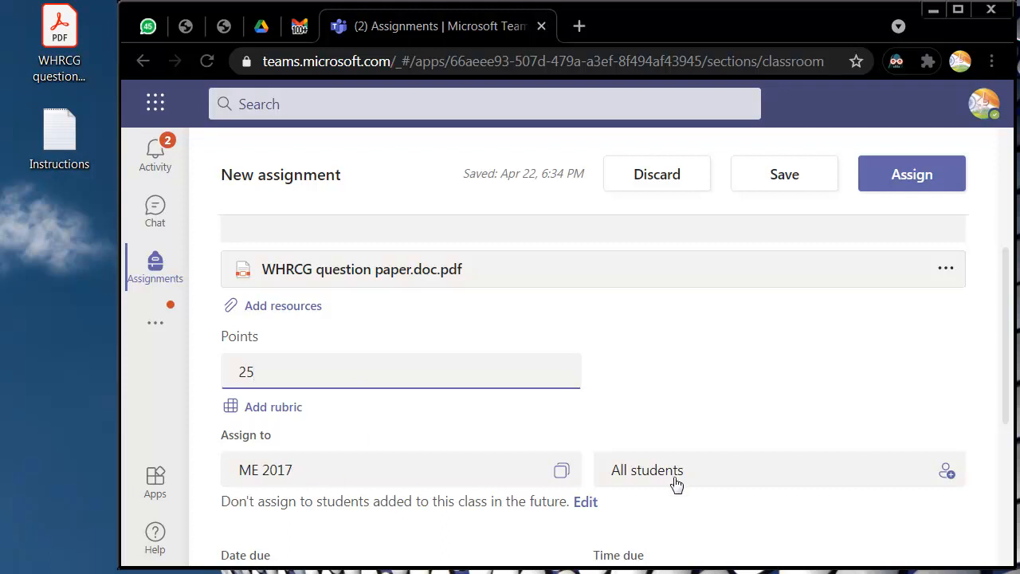
- Edit the assignment timeline to schedule posting on Fri, Apr 23, 2021 at 10:00 AM
scroll(676, 484, down, 3)
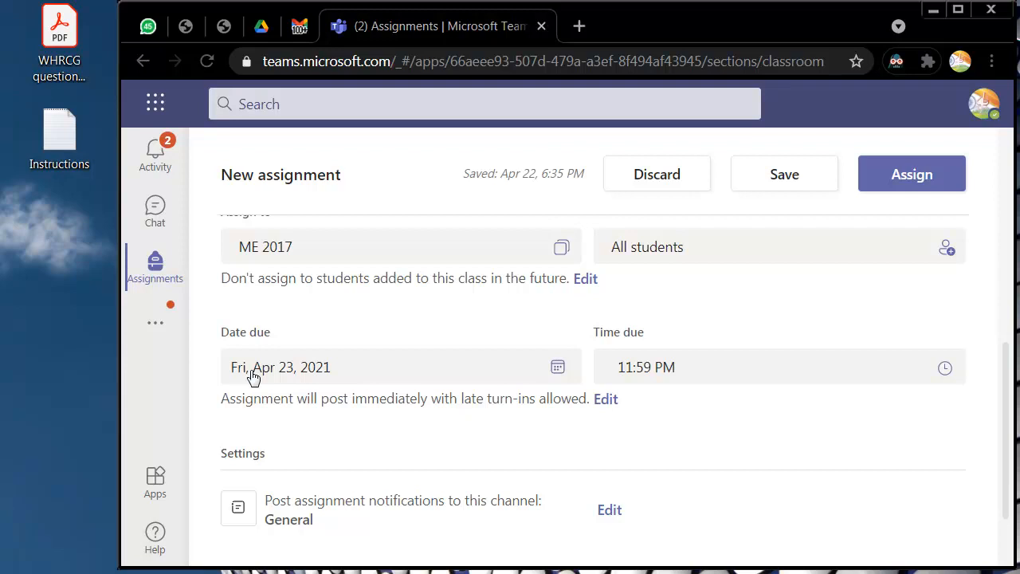
click(901, 188)
drag(427, 398, 344, 398)
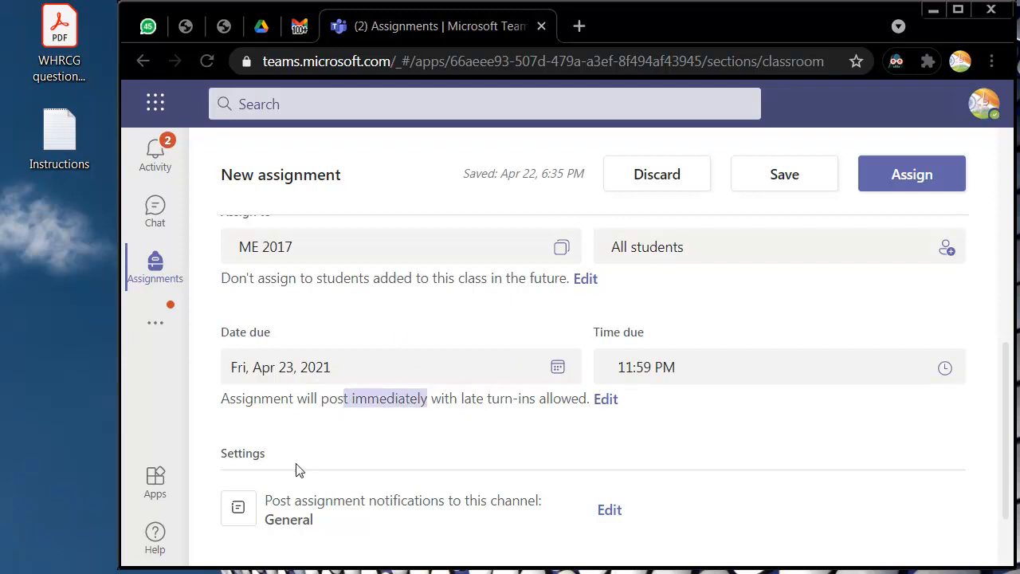
click(607, 401)
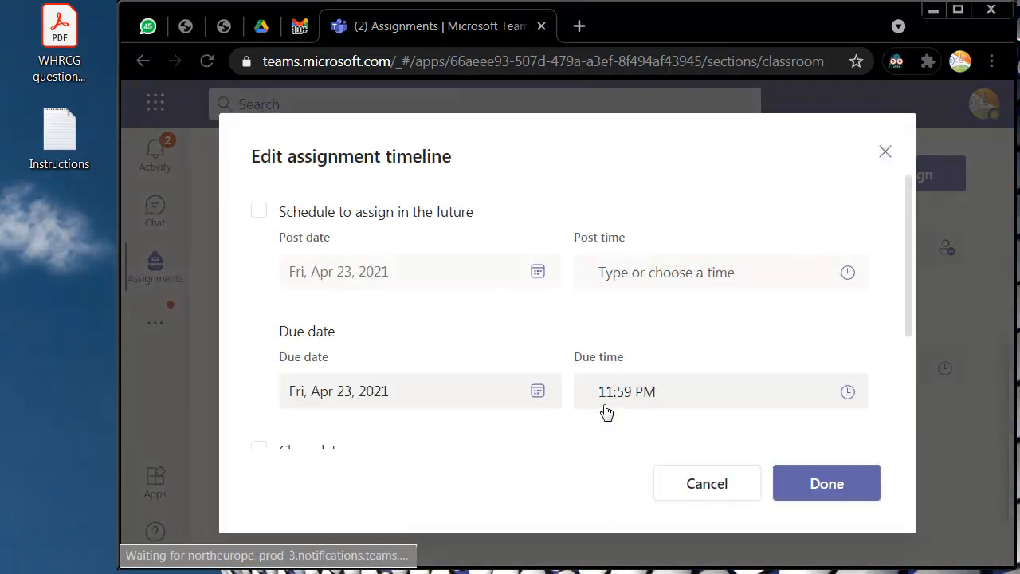
click(260, 212)
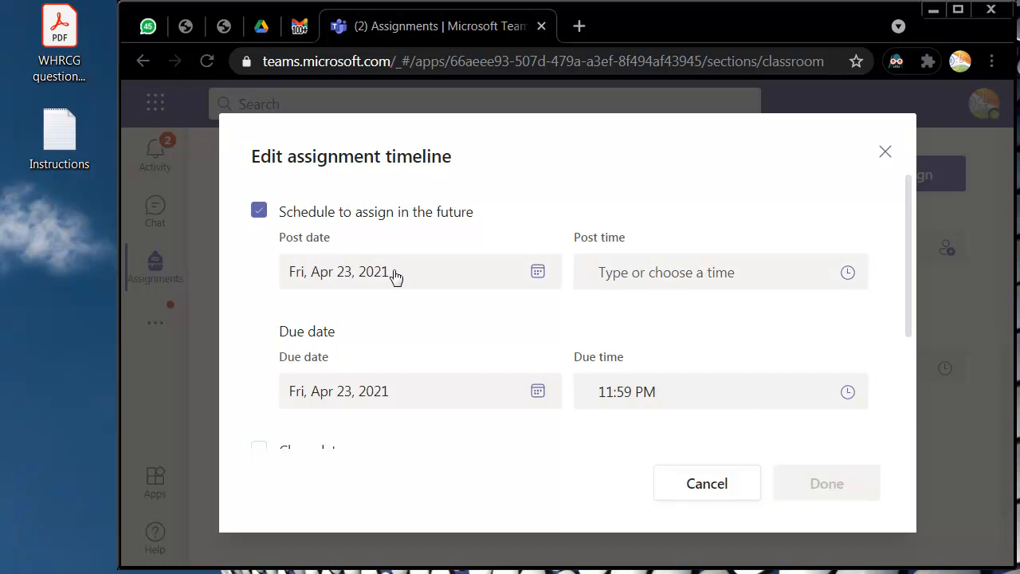
click(847, 273)
scroll(444, 415, down, 5)
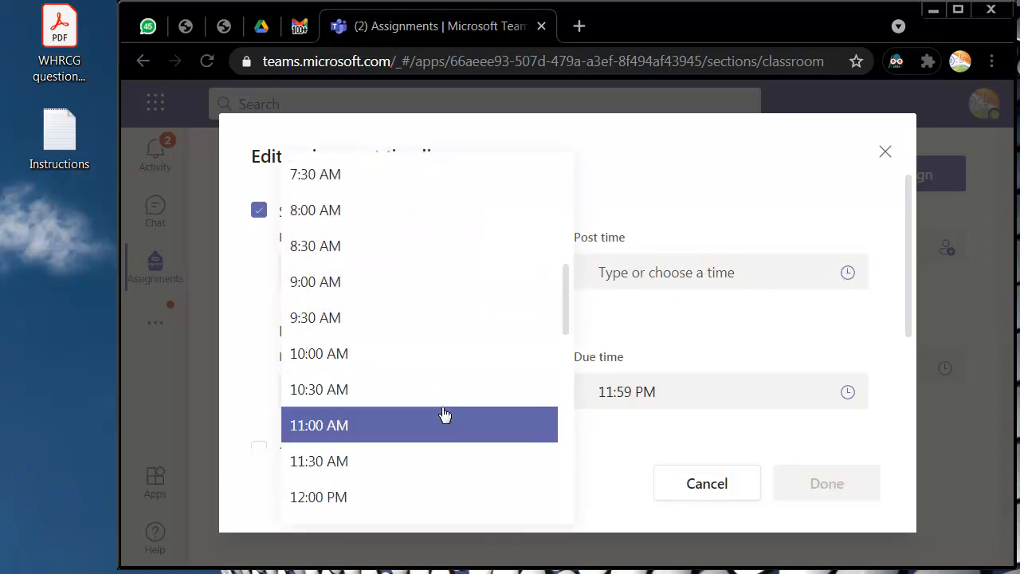
click(412, 363)
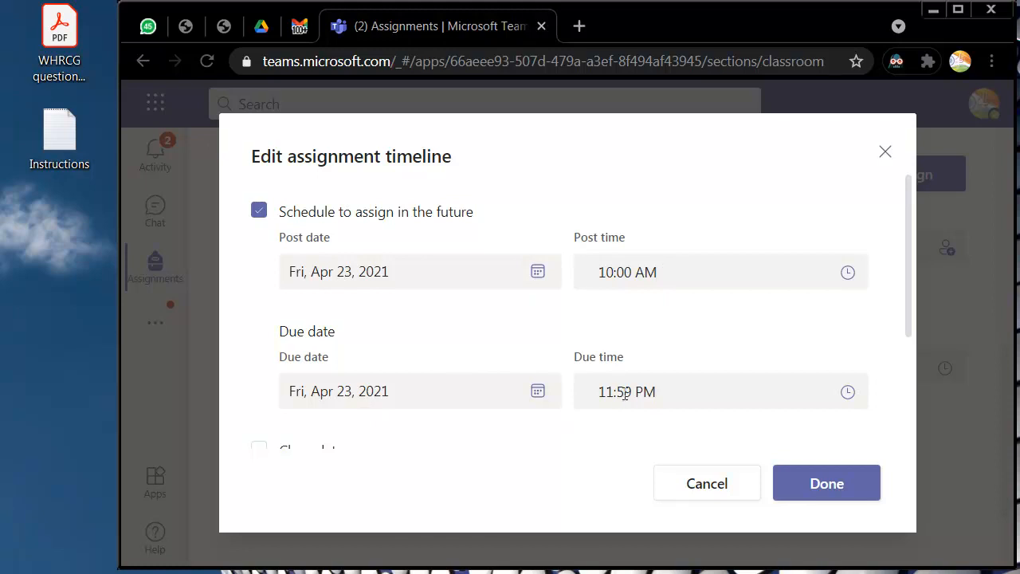
- Set the assignment's due time to 12:01 PM
click(623, 273)
click(637, 397)
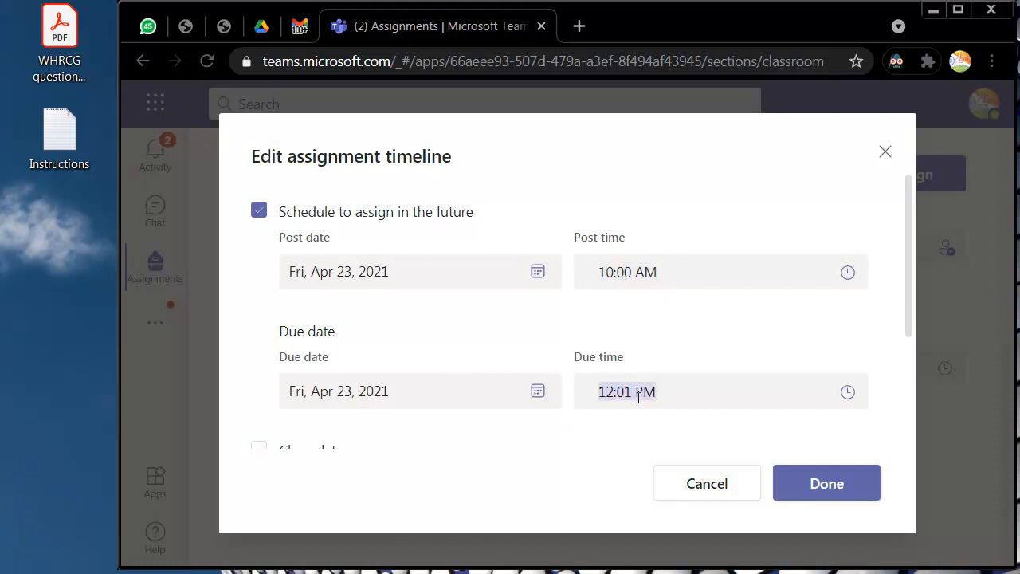
- Try the close date option that blocks late turn-ins, and switch it off again
drag(907, 274, 911, 360)
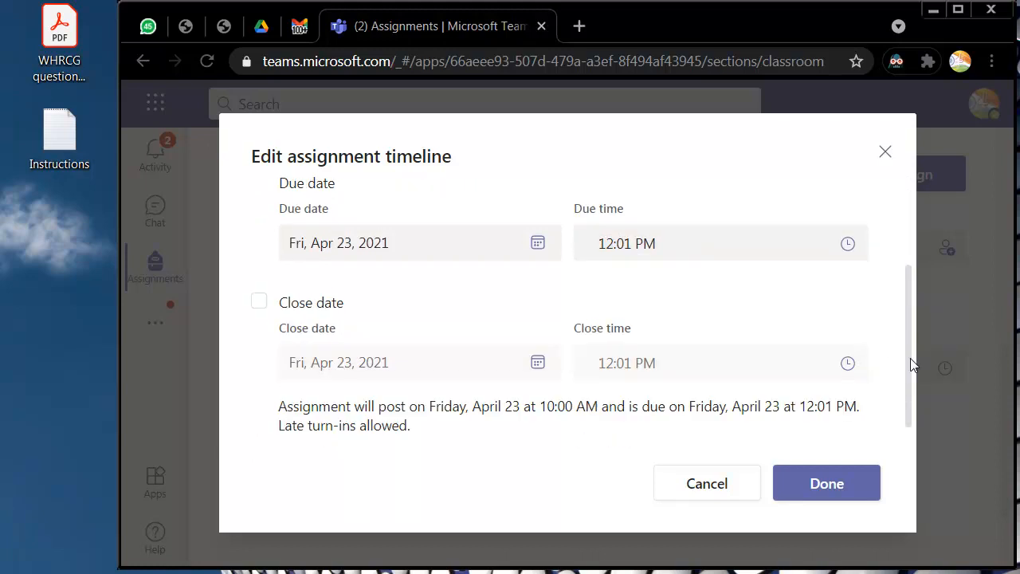
click(259, 306)
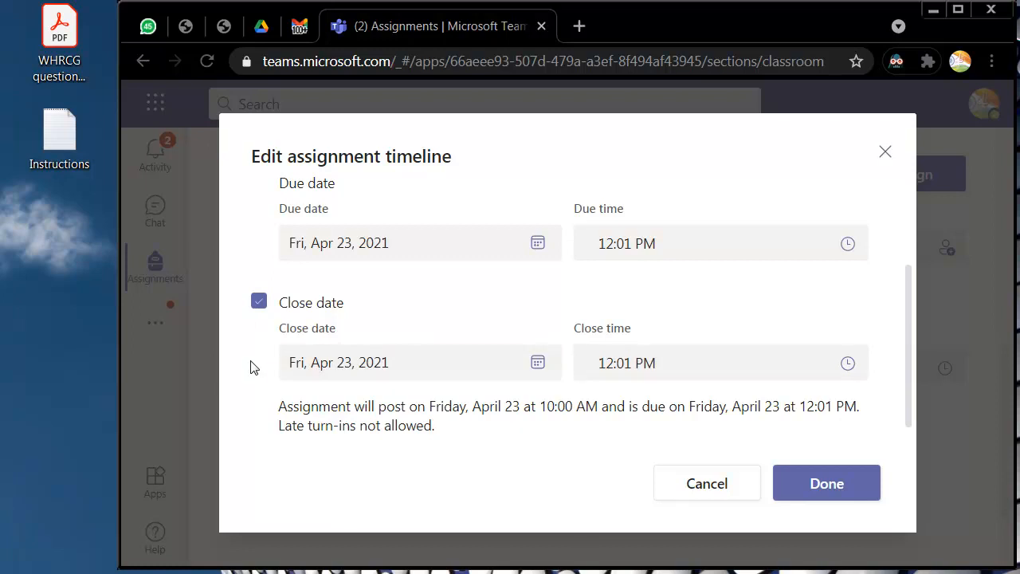
click(260, 306)
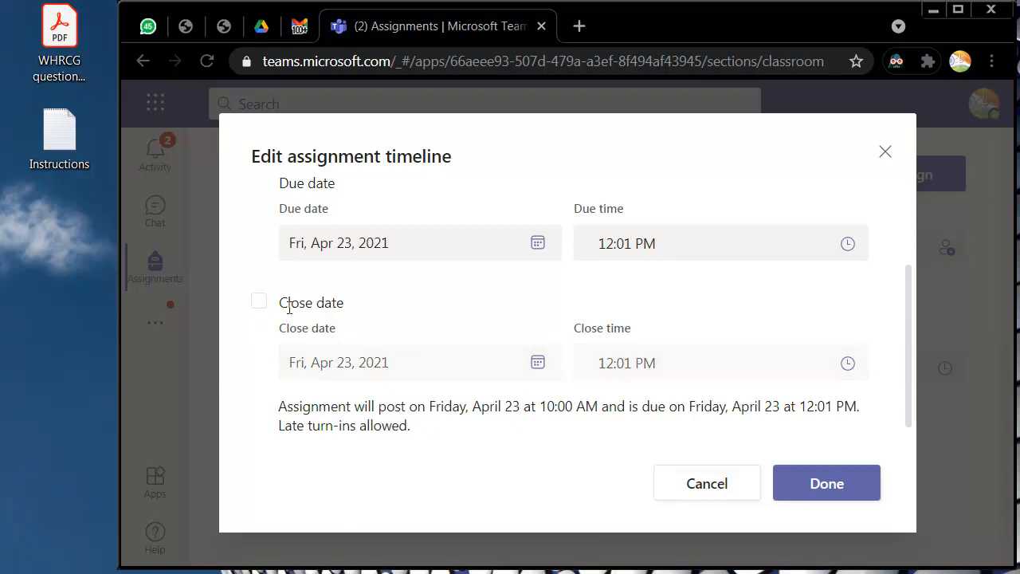
- Turn on the assignment's close date for Fri, Apr 23, 2021 and set the close time to 12:30 PM
drag(911, 351, 913, 290)
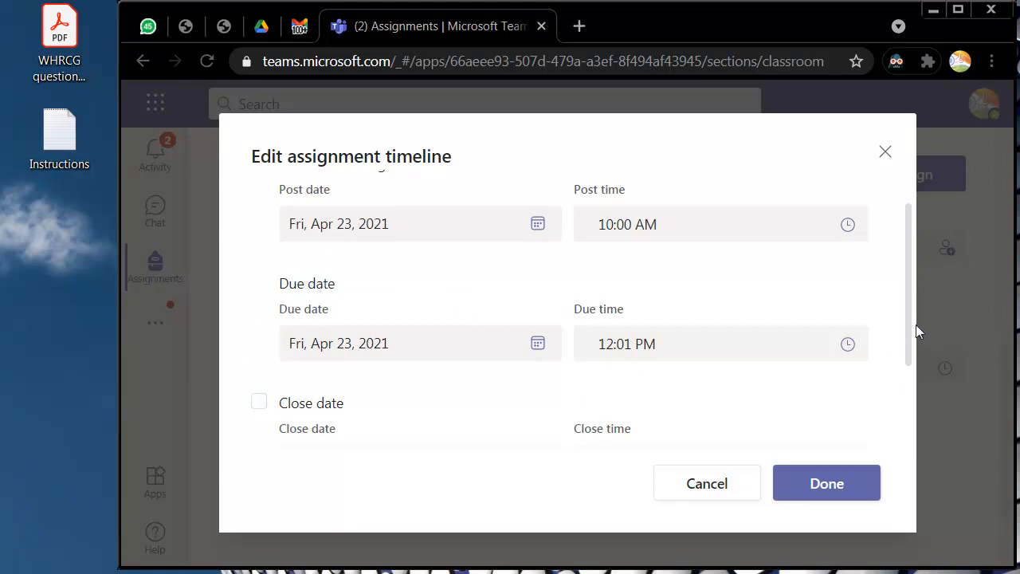
drag(910, 330, 915, 421)
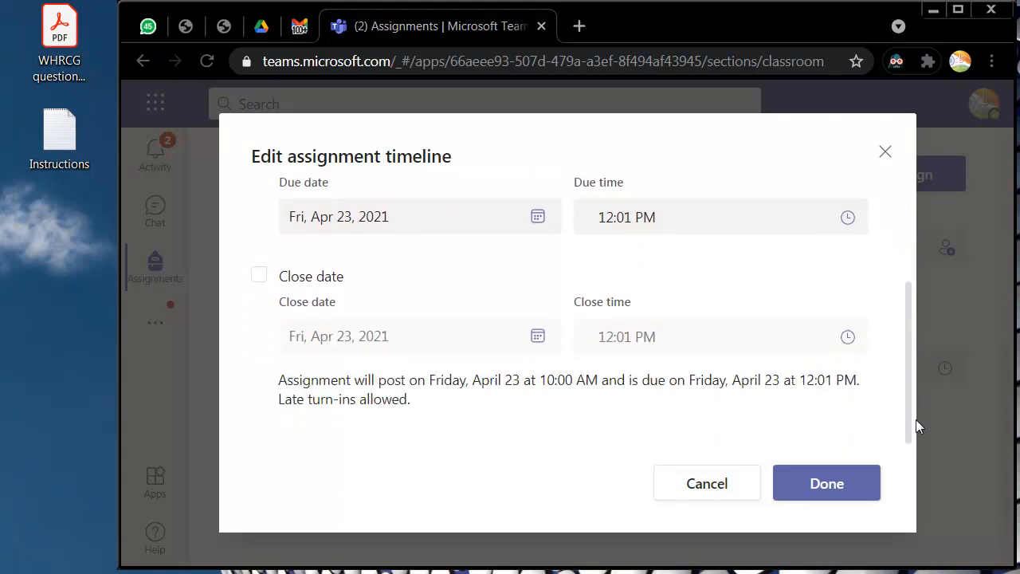
click(261, 280)
click(635, 346)
click(631, 351)
key(BackSpace)
key(BackSpace)
text(30)
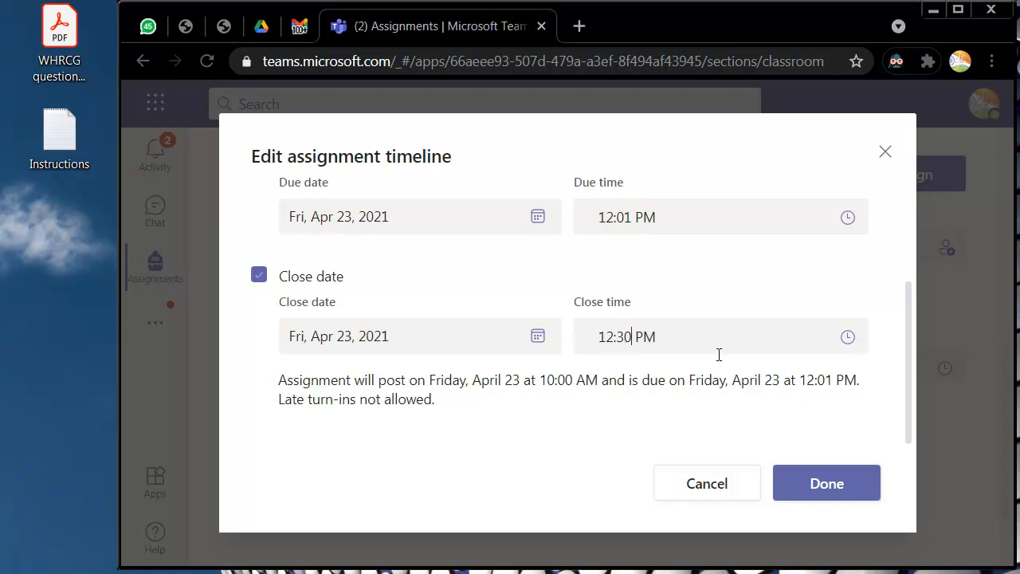
- Check the close time and apply the edited assignment timeline
drag(912, 386, 910, 358)
click(630, 374)
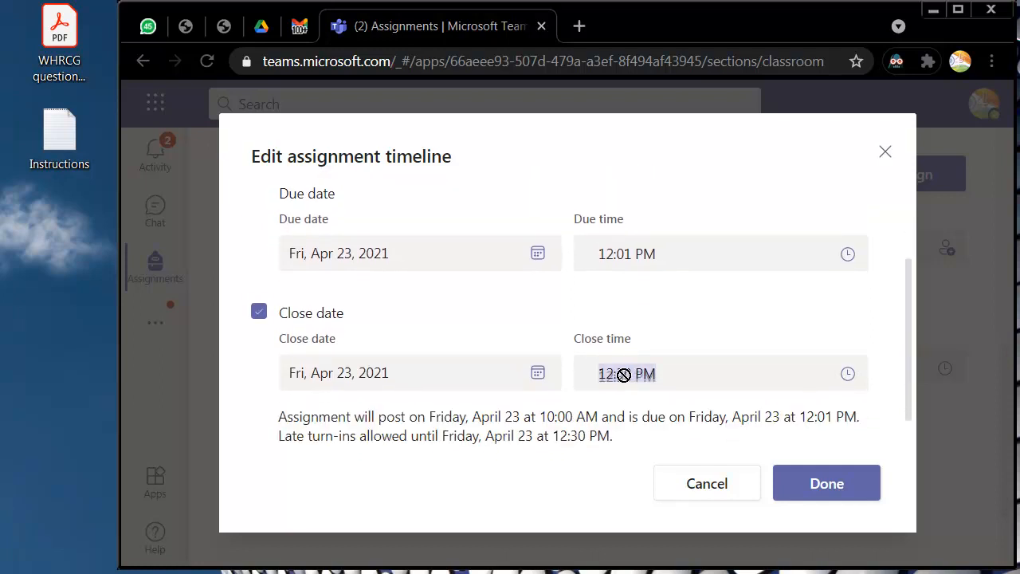
click(632, 374)
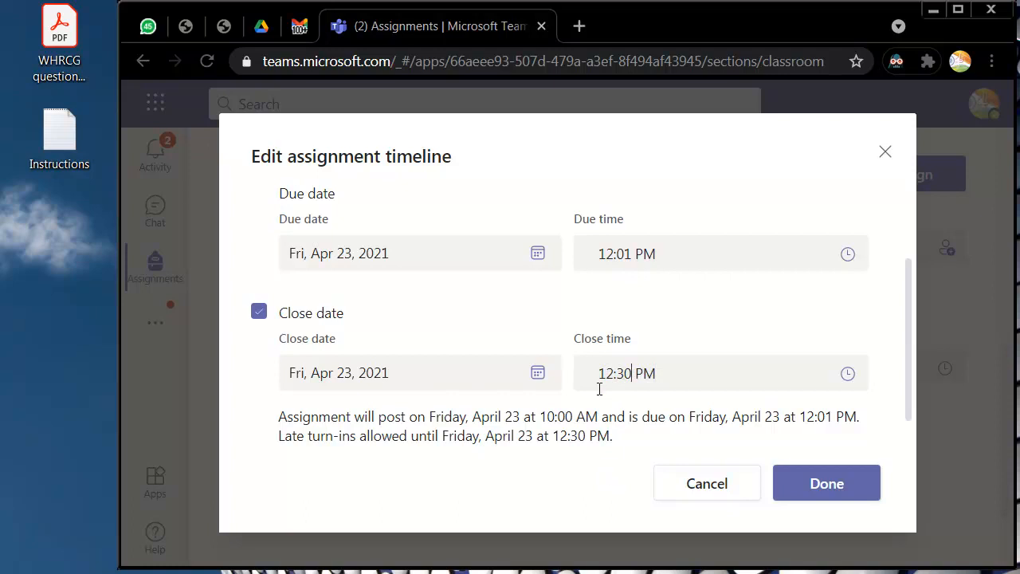
drag(913, 341, 902, 396)
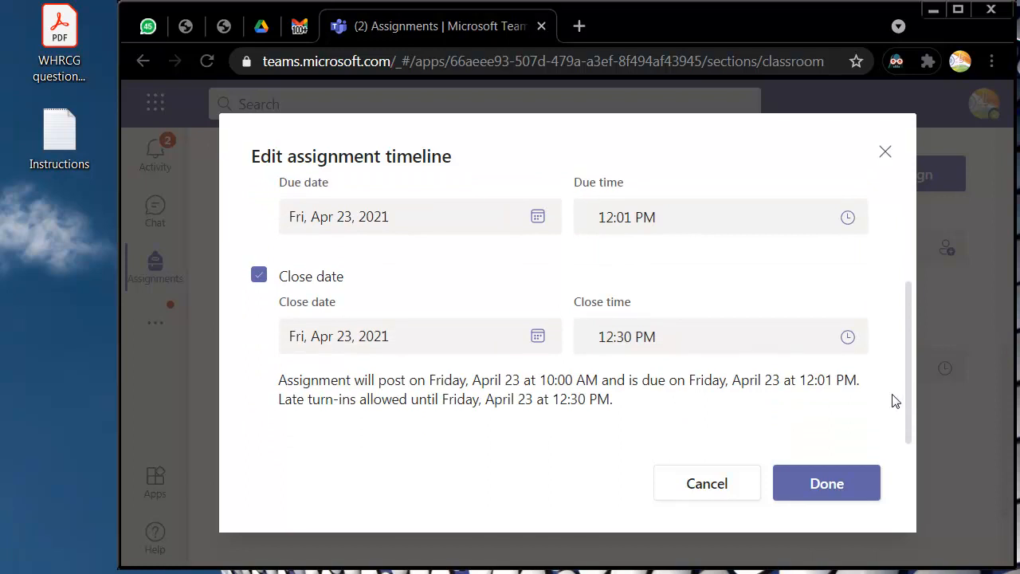
click(824, 497)
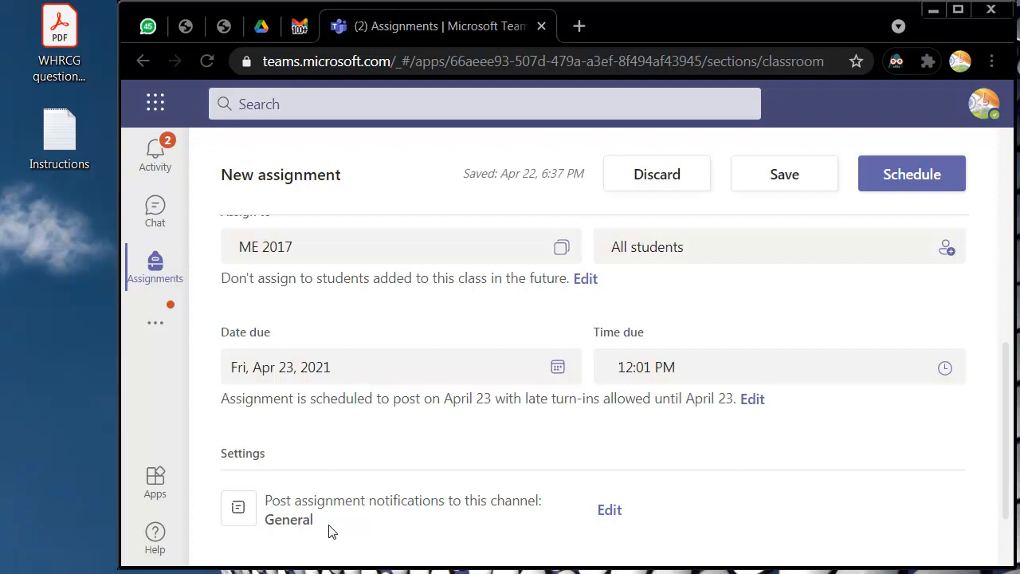
- Change the channel for the assignment's notifications from General to Finite Element Analysis and look over the assignment form
drag(265, 523, 311, 518)
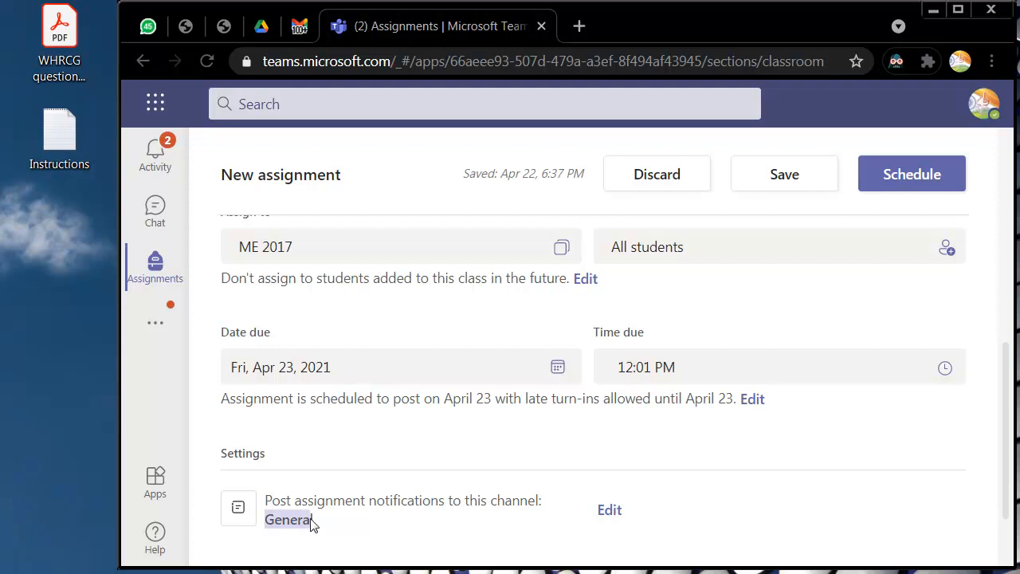
click(610, 509)
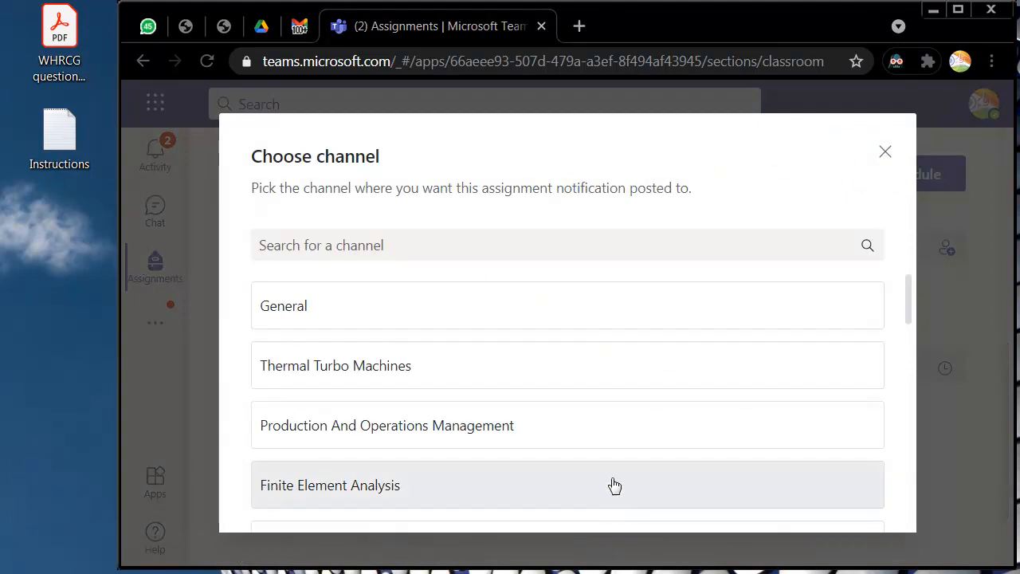
scroll(504, 428, down, 3)
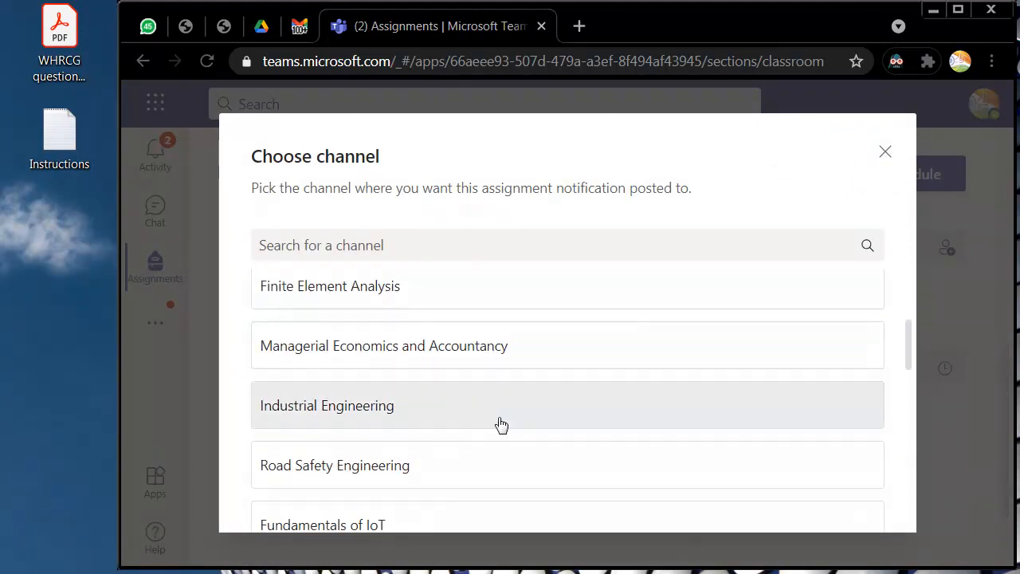
click(428, 297)
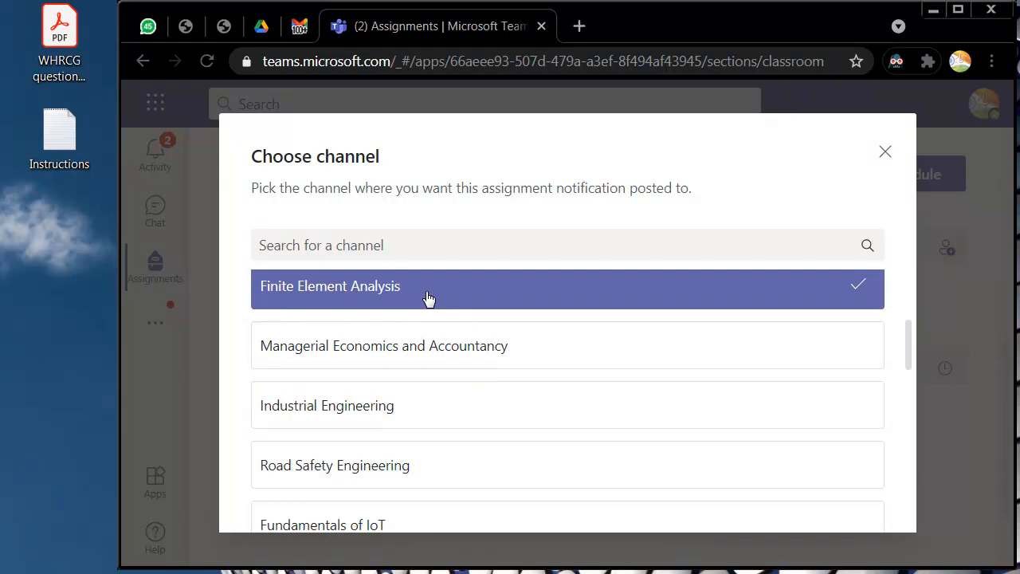
scroll(856, 464, down, 10)
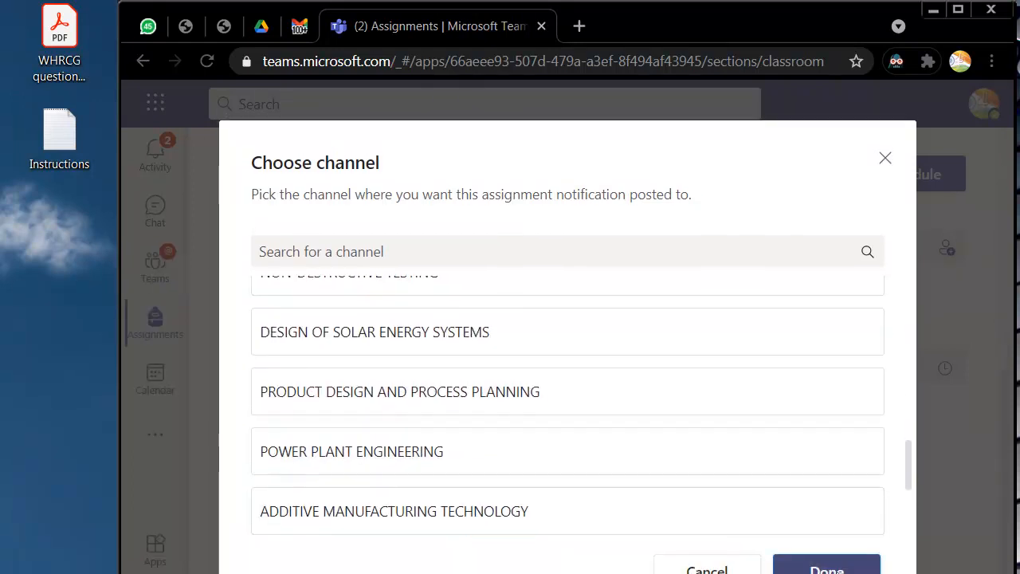
click(837, 567)
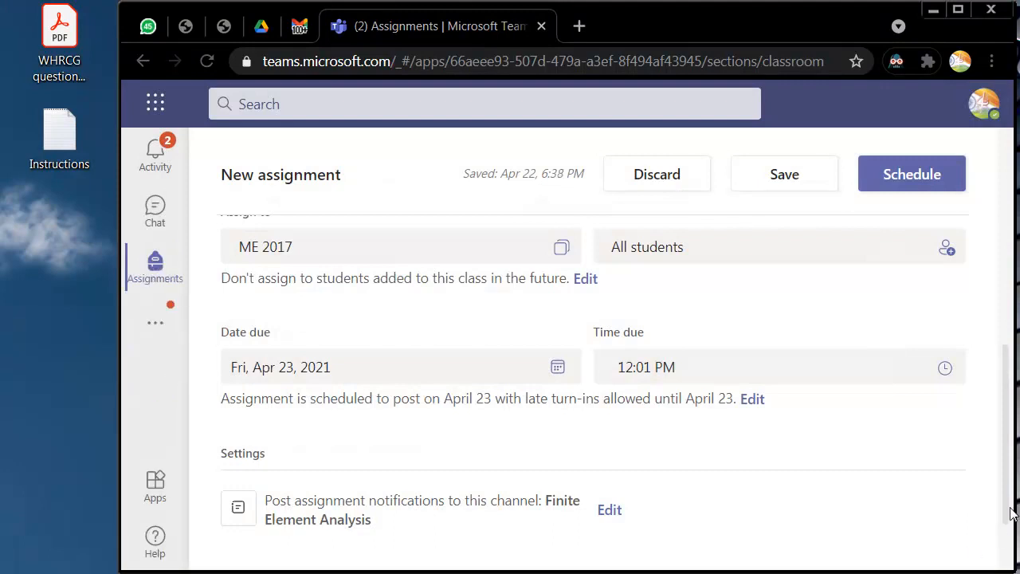
drag(1006, 467, 1007, 370)
drag(1004, 262, 997, 478)
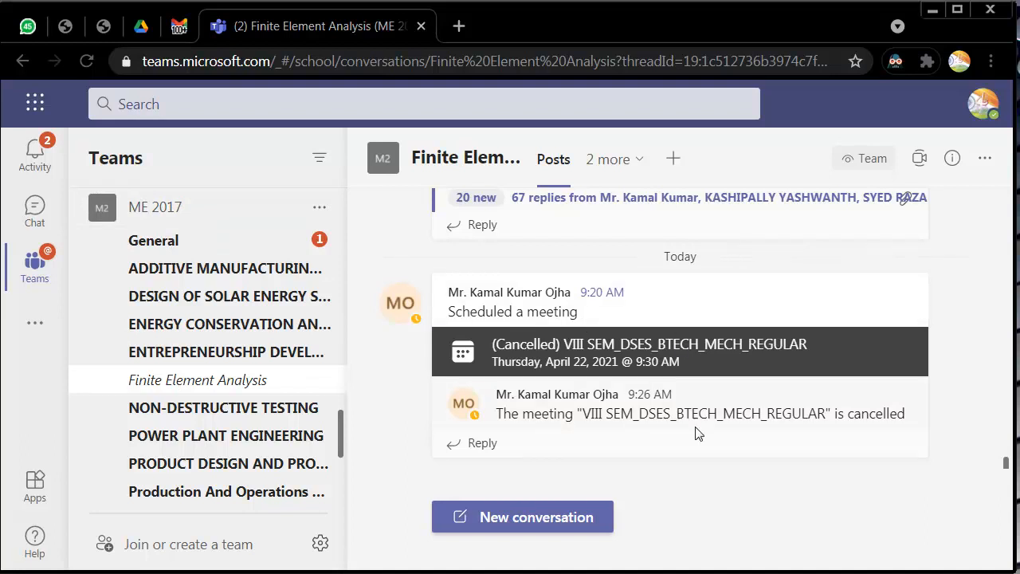
- Open the Assignments app and find the scheduled Mid 1 VII Sem BE Mech assignment for ME 2017 in the assigned list
click(32, 323)
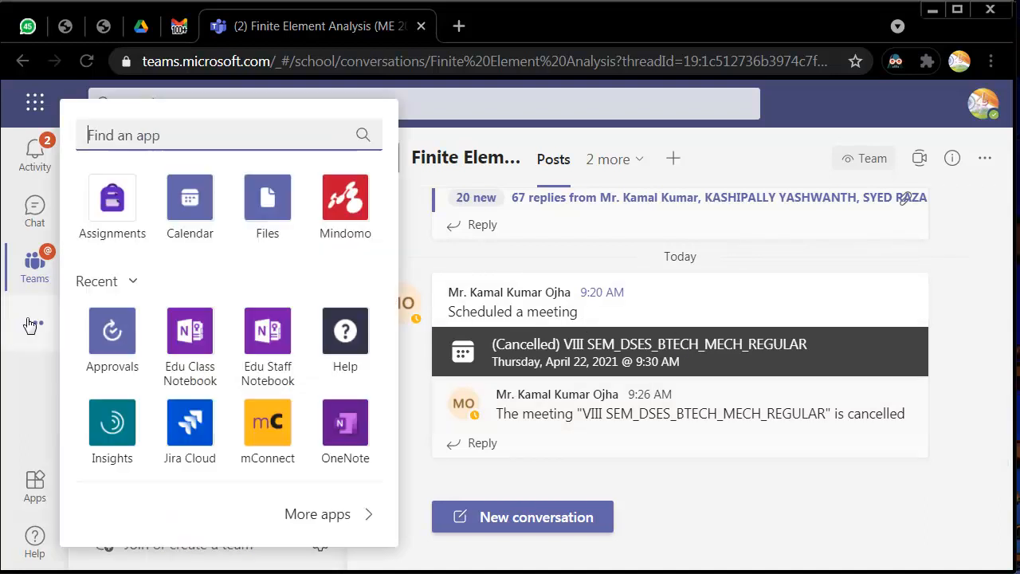
click(110, 213)
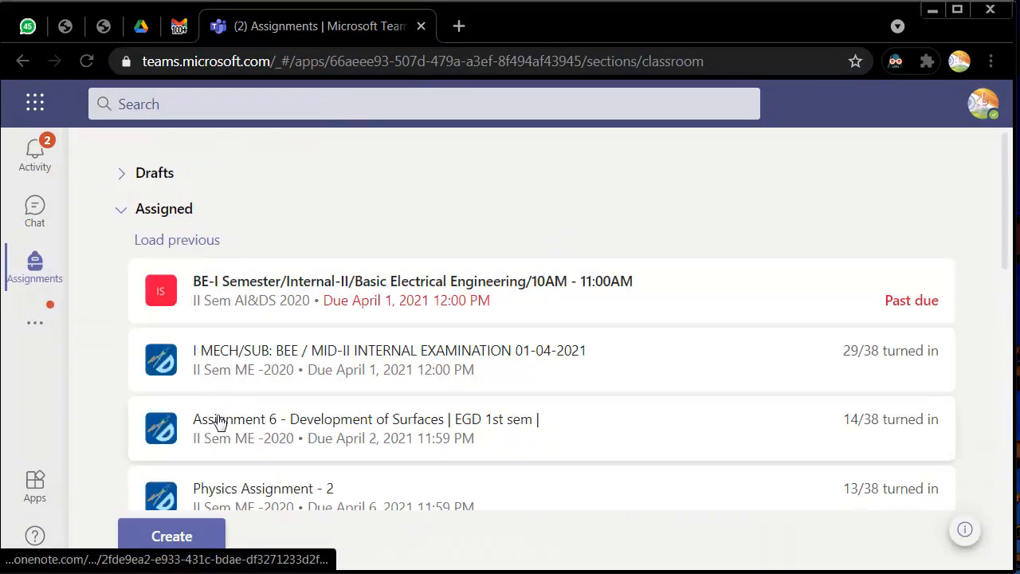
scroll(231, 403, down, 10)
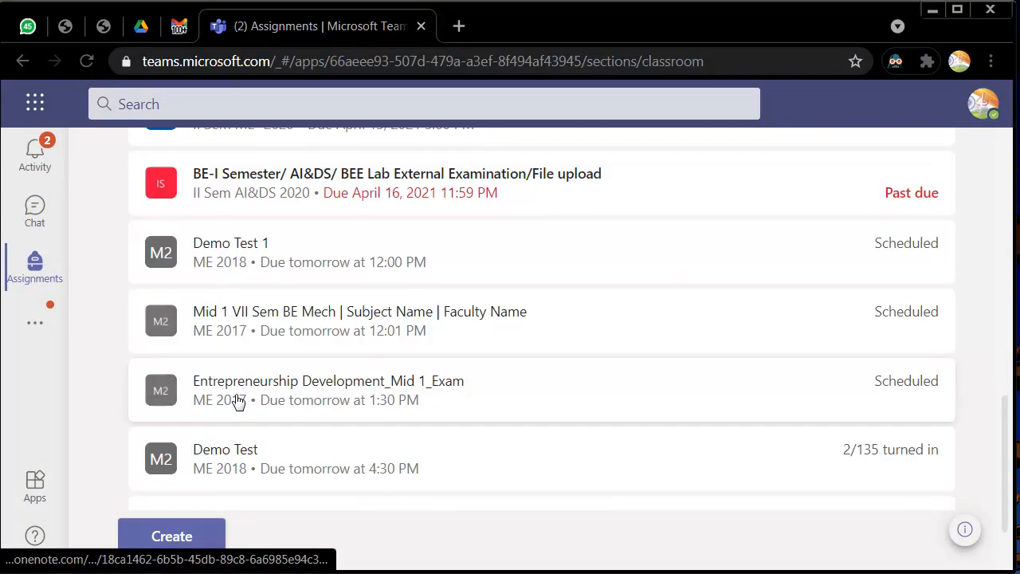
scroll(238, 403, down, 2)
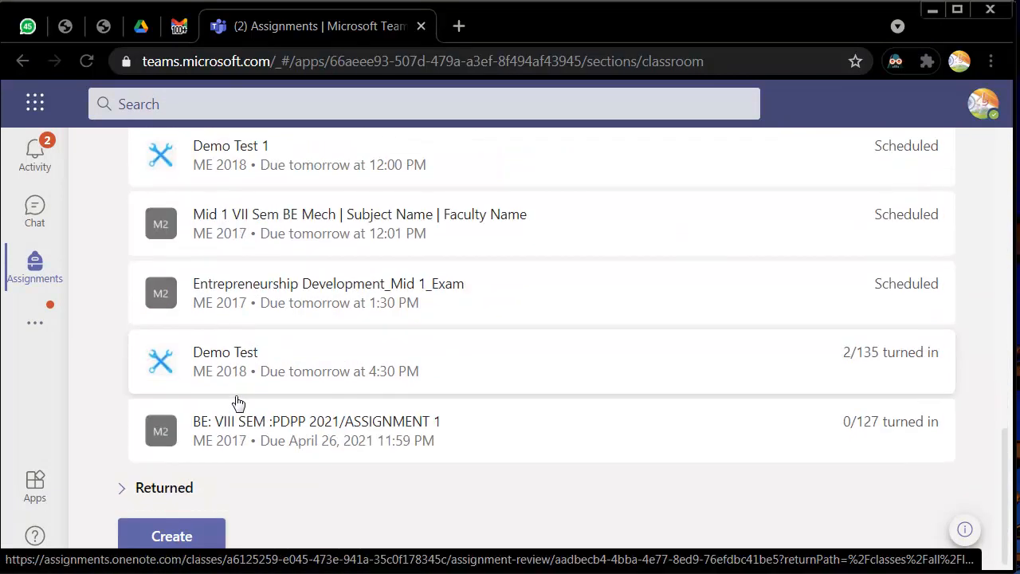